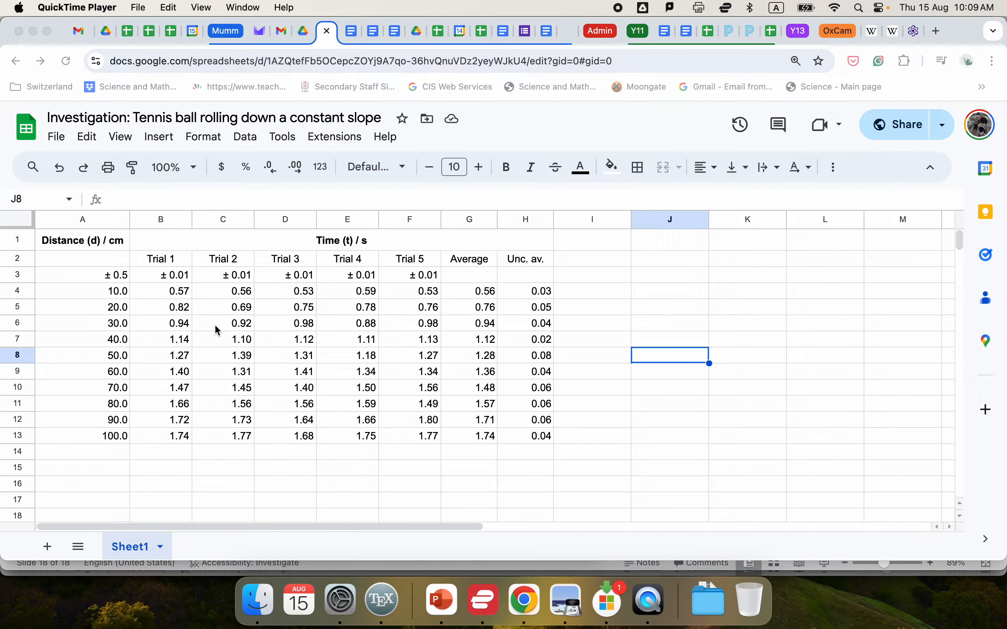
Examine the distance, average time and uncertainty columns in rows 4 to 13, including the formulas behind the calculated values
{"action": "left_click", "coordinate": [118, 296]}
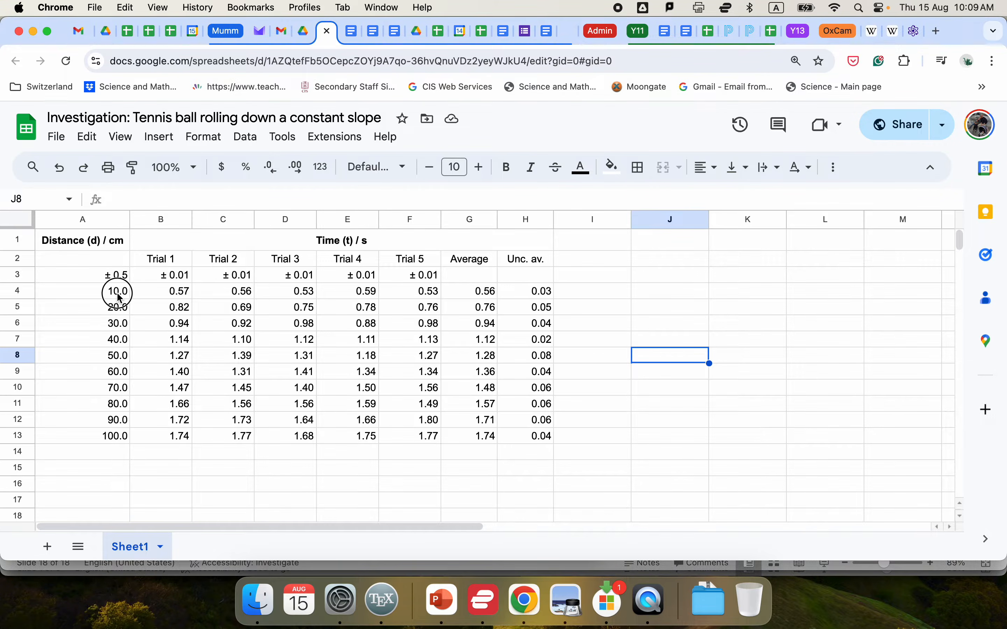
{"action": "left_click_drag", "start_coordinate": [117, 293], "coordinate": [111, 435]}
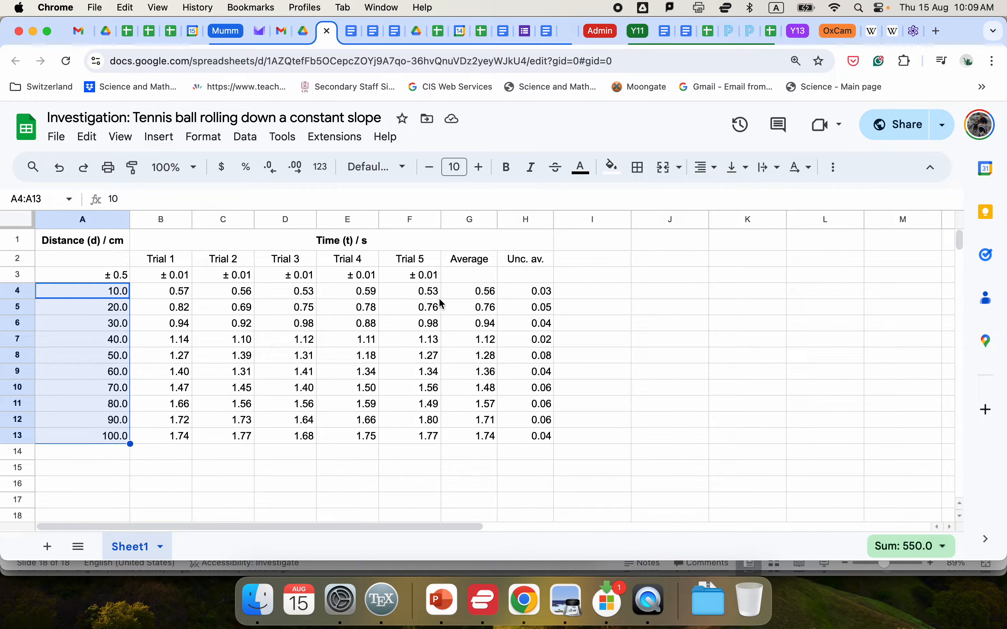
{"action": "left_click", "coordinate": [479, 301]}
{"action": "left_click_drag", "start_coordinate": [485, 288], "coordinate": [483, 438]}
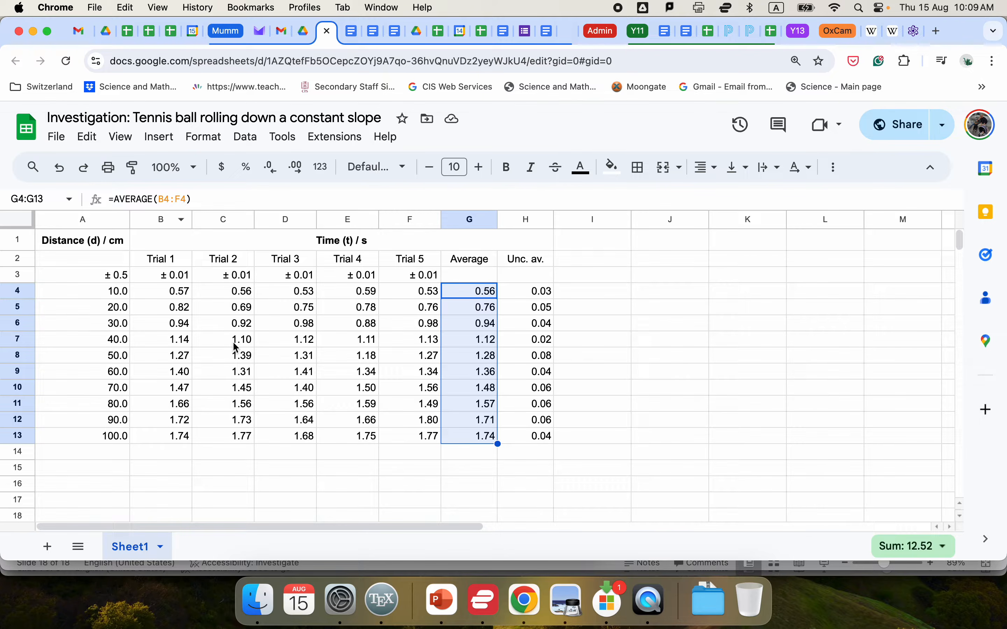
{"action": "left_click", "coordinate": [488, 293]}
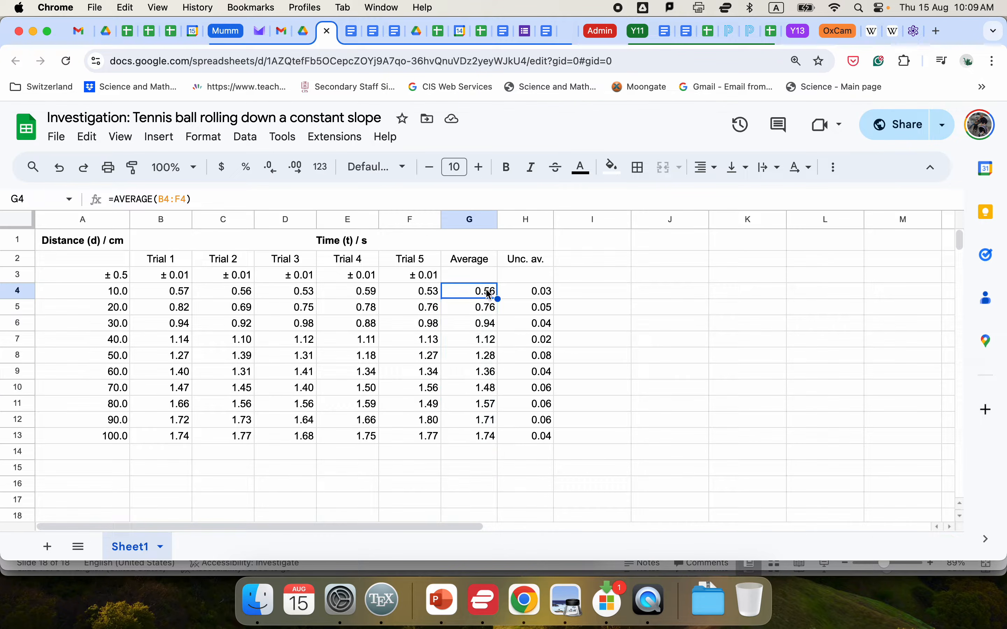
{"action": "left_click_drag", "start_coordinate": [534, 292], "coordinate": [531, 437]}
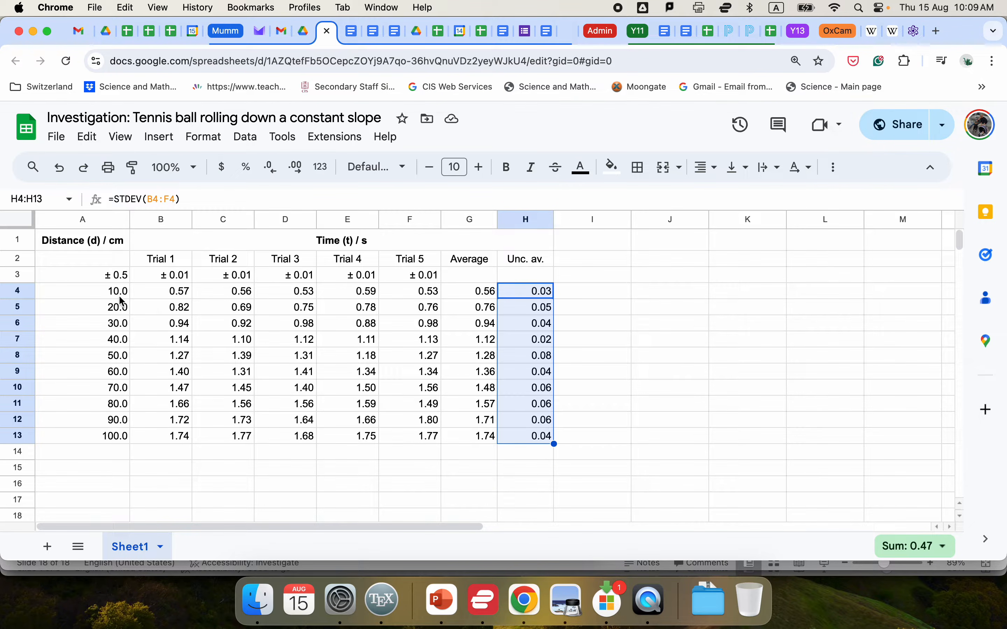
Copy the distance values in A4:A13 together with the averages and uncertainties in G4:H13
{"action": "left_click_drag", "start_coordinate": [92, 290], "coordinate": [92, 437]}
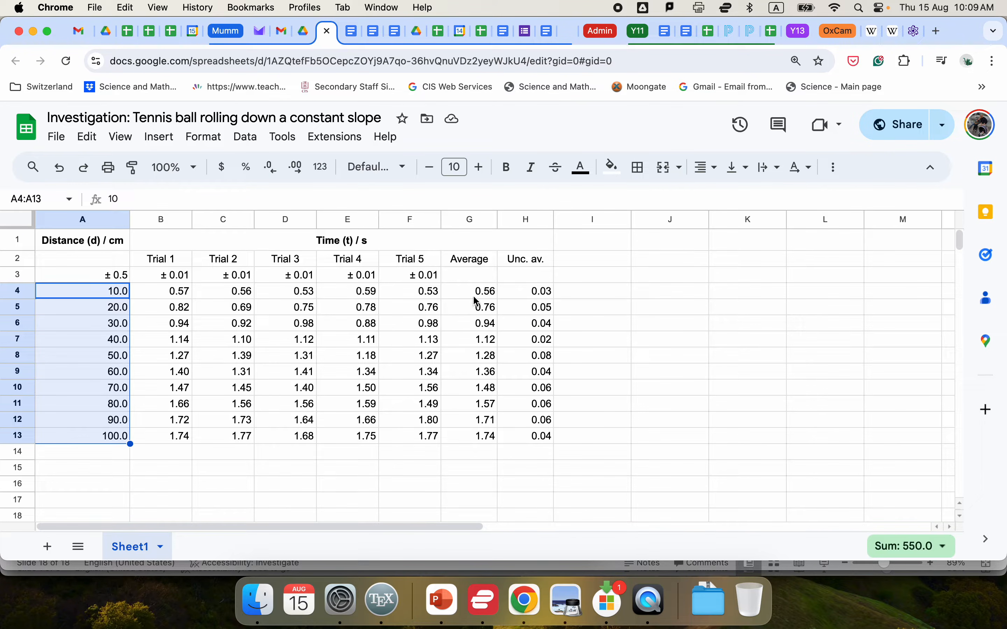
{"action": "left_click_drag", "start_coordinate": [483, 296], "coordinate": [520, 441]}
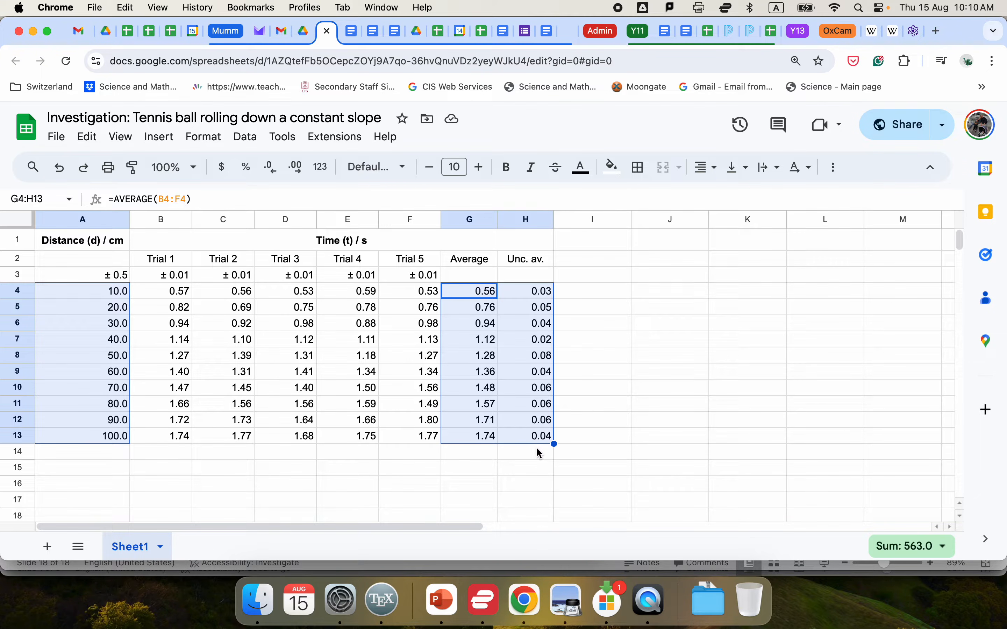
{"action": "key", "text": "super+c"}
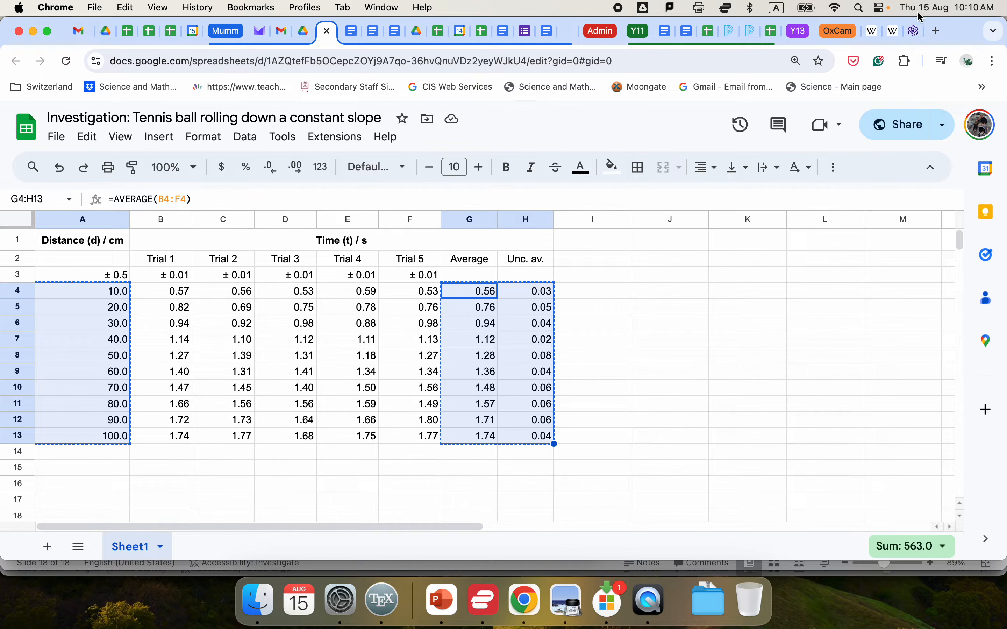
Open the Desmos graphing calculator in a new browser tab and paste the copied data as a table
{"action": "left_click", "coordinate": [938, 33]}
{"action": "type", "text": "desmos"}
{"action": "key", "text": "Return"}
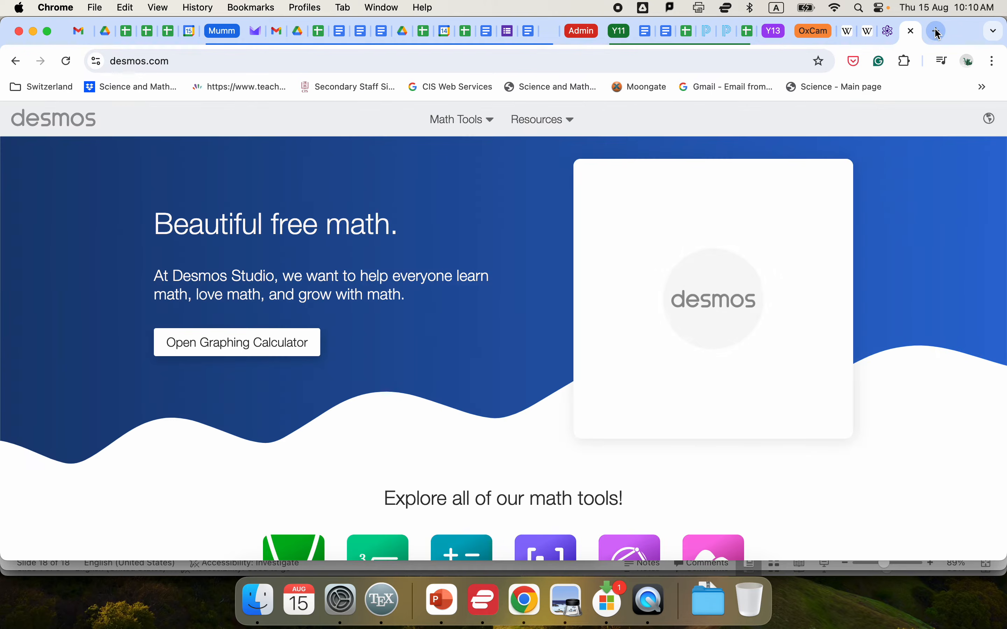
{"action": "left_click", "coordinate": [180, 343]}
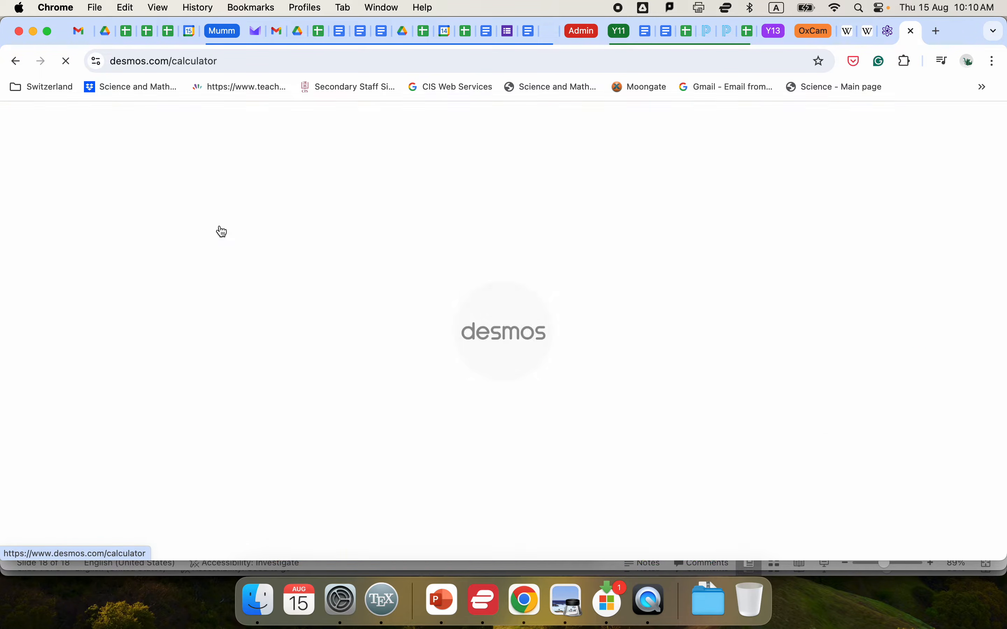
{"action": "key", "text": "super+v"}
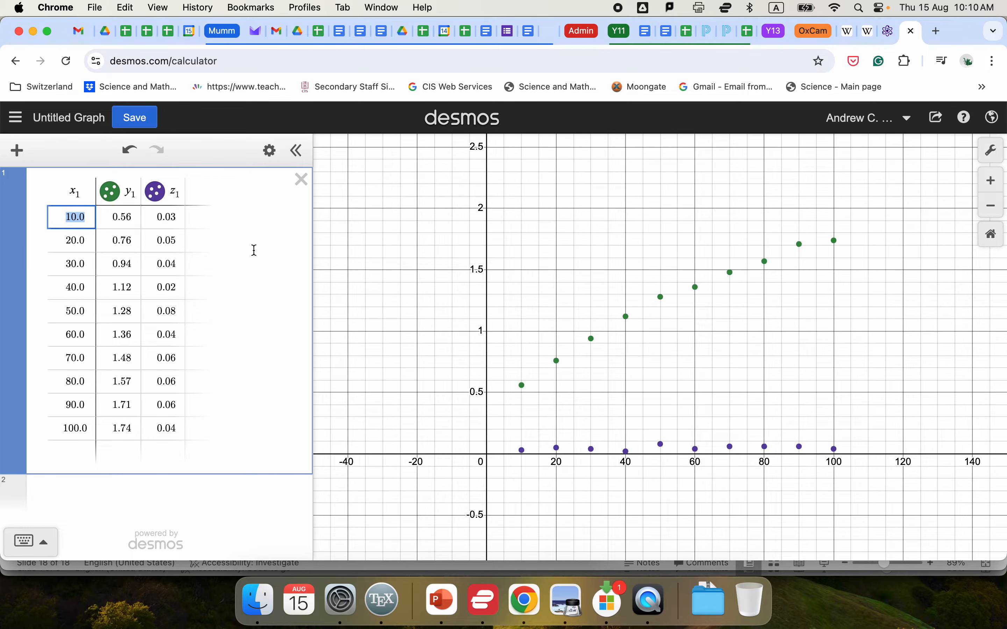
Hide the plotted points of the z1 uncertainty column so that only the y1 data points show
{"action": "left_click", "coordinate": [155, 191]}
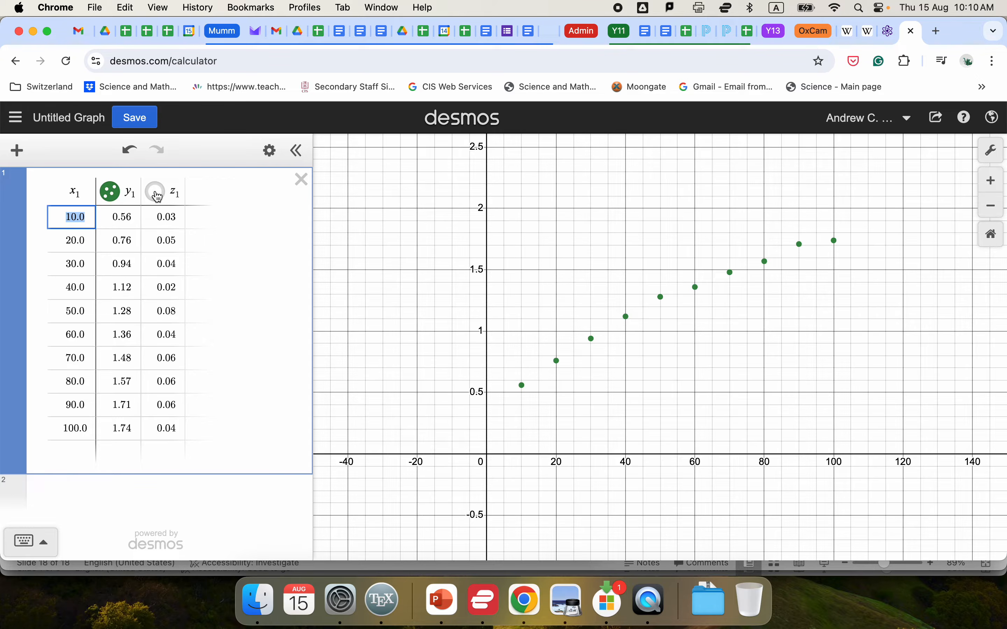
{"action": "scroll", "coordinate": [574, 366], "scroll_direction": "up", "scroll_amount": 3}
{"action": "scroll", "coordinate": [574, 365], "scroll_direction": "down", "scroll_amount": 4}
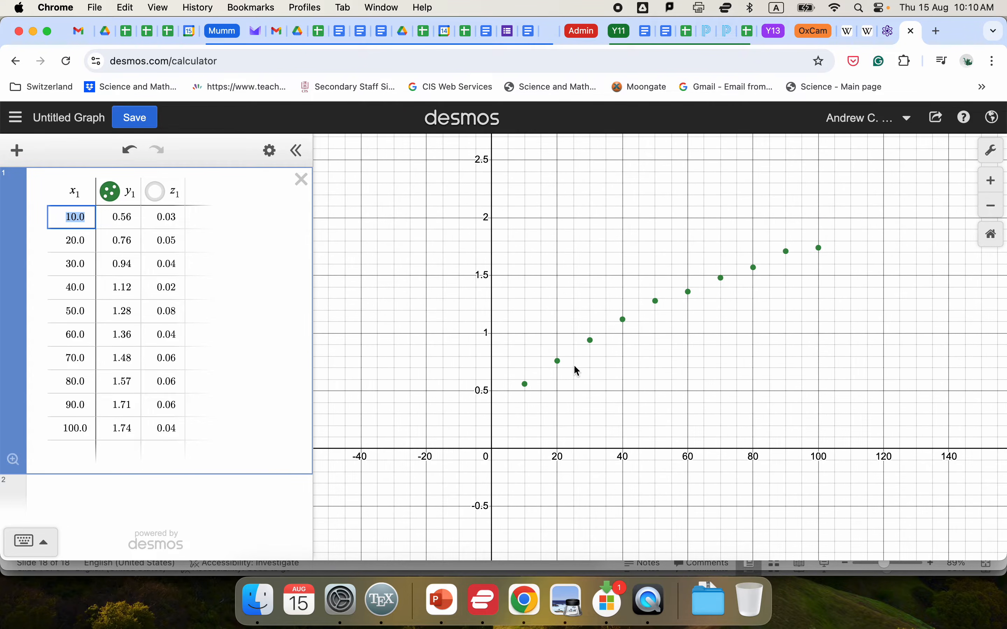
{"action": "left_click", "coordinate": [663, 380]}
{"action": "scroll", "coordinate": [632, 382], "scroll_direction": "up", "scroll_amount": 4}
{"action": "left_click_drag", "start_coordinate": [661, 377], "coordinate": [638, 388]}
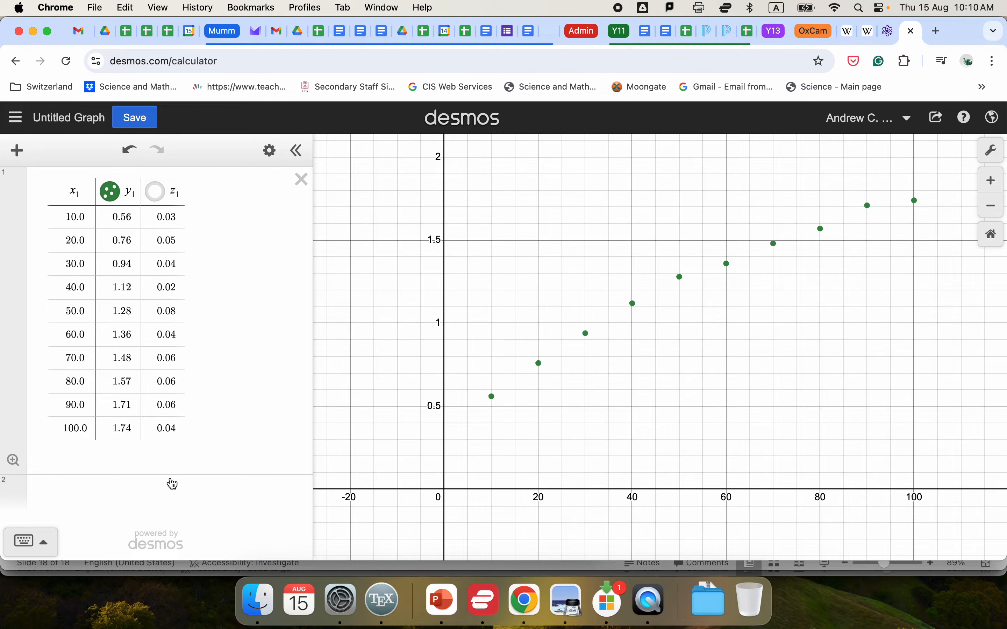
{"action": "left_click", "coordinate": [160, 493]}
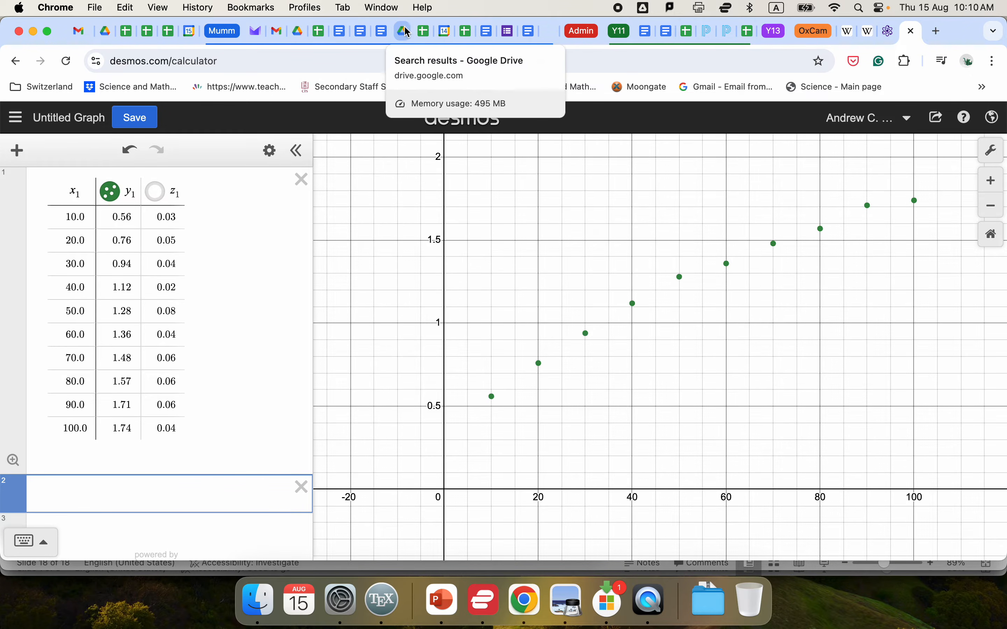
Copy the heading "Distance (d) / cm" from cell A1 of the spreadsheet and use it as the Desmos x-axis label
{"action": "left_click", "coordinate": [320, 32]}
{"action": "left_click", "coordinate": [104, 242]}
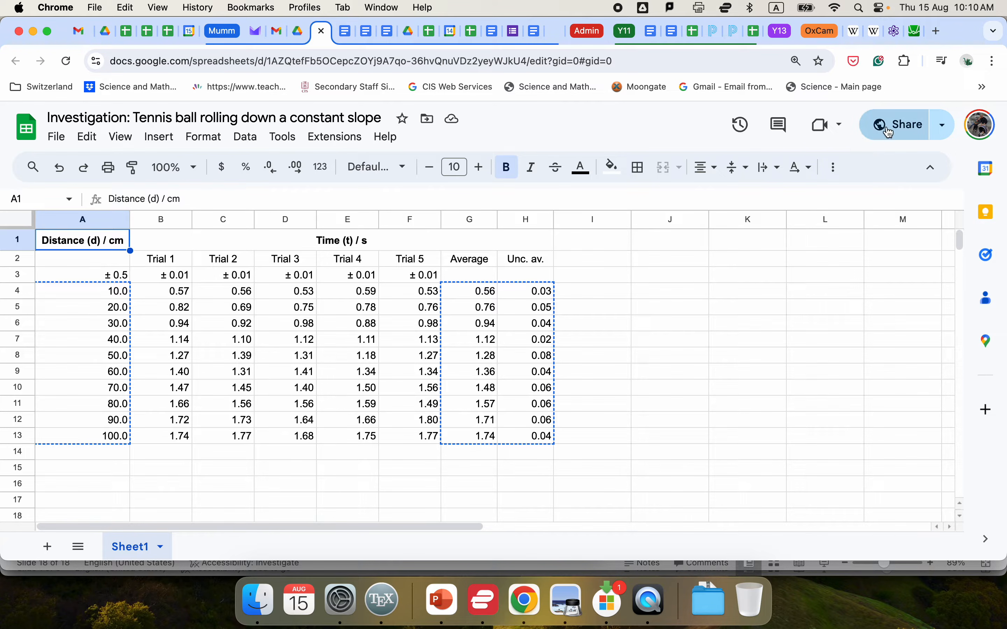
{"action": "triple_click", "coordinate": [171, 198]}
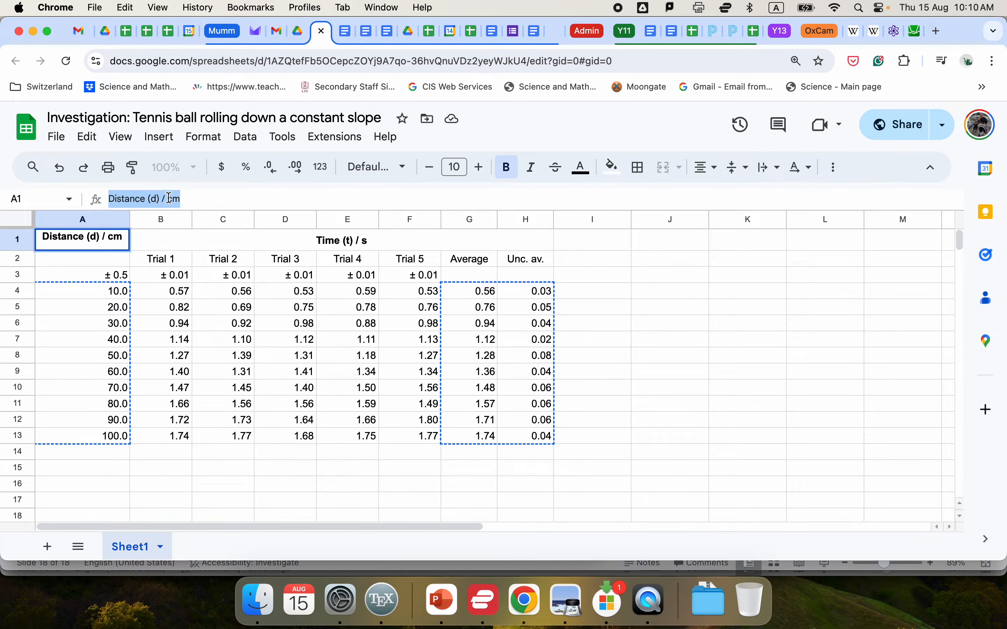
{"action": "left_click", "coordinate": [918, 32]}
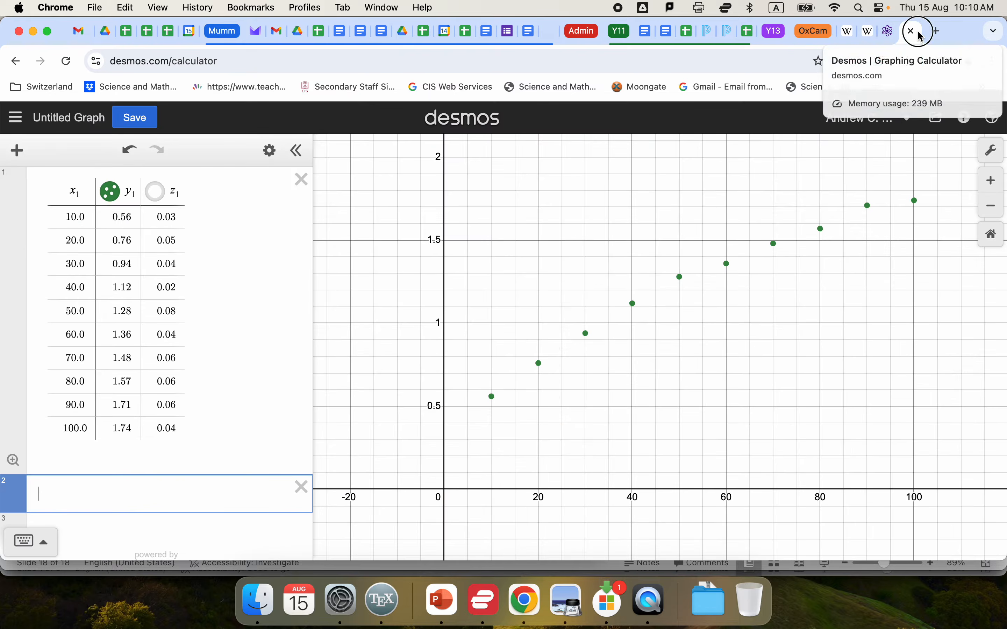
{"action": "left_click", "coordinate": [992, 157]}
{"action": "left_click", "coordinate": [926, 310]}
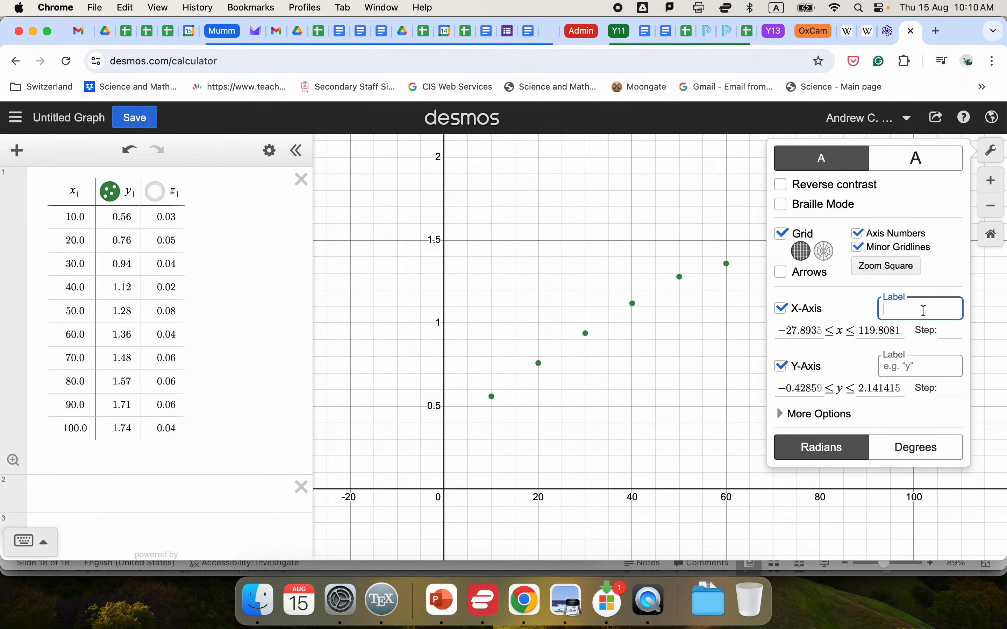
{"action": "key", "text": "super+v"}
{"action": "left_click", "coordinate": [669, 389]}
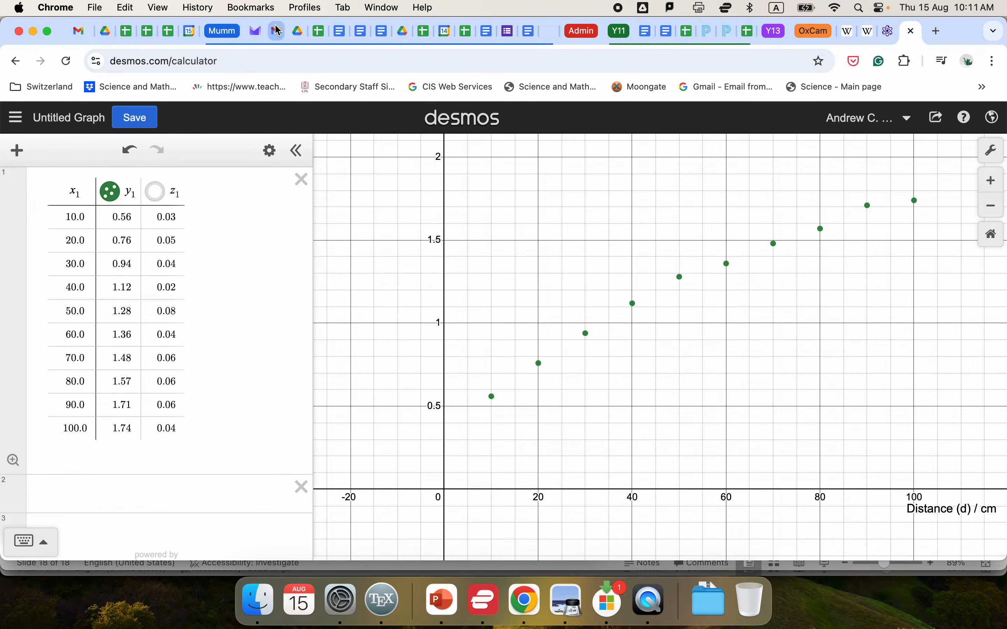
Copy the heading "Time (t) / s" from the spreadsheet's merged cell B1:H1 and use it as the Desmos y-axis label
{"action": "left_click", "coordinate": [319, 31]}
{"action": "left_click", "coordinate": [309, 235]}
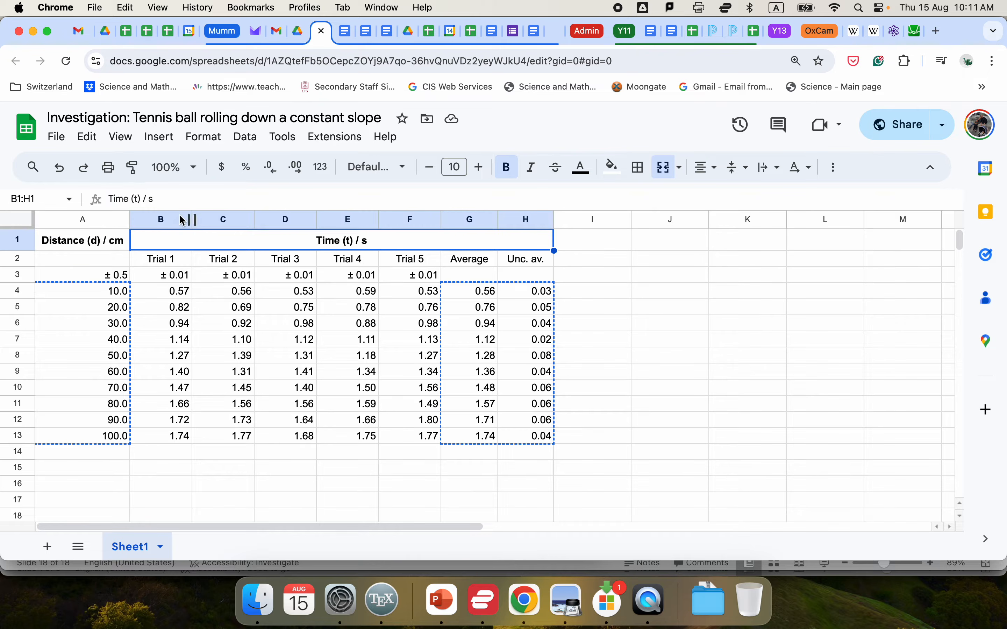
{"action": "triple_click", "coordinate": [140, 201]}
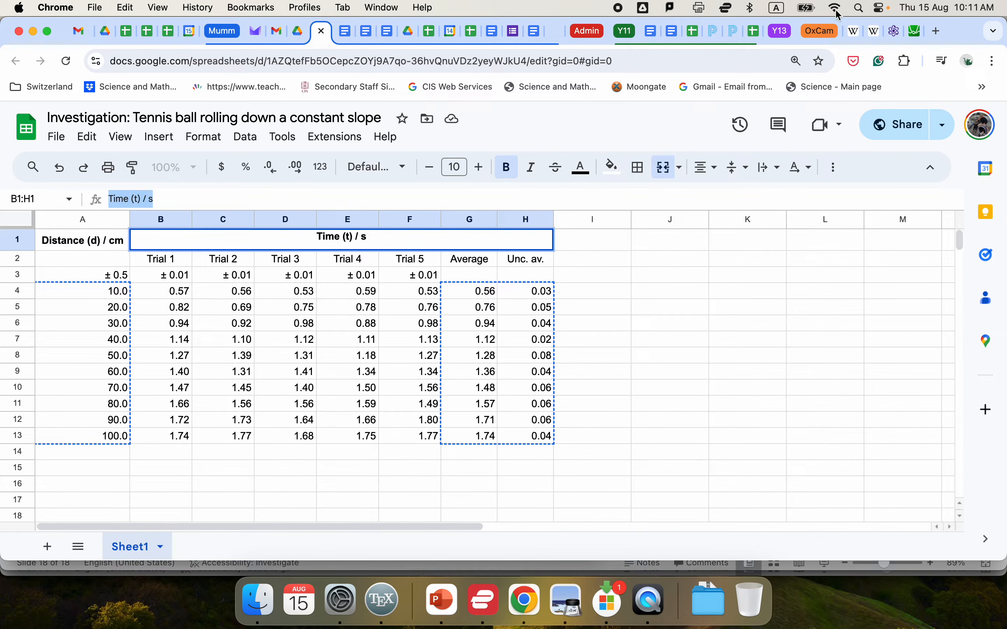
{"action": "left_click", "coordinate": [914, 37]}
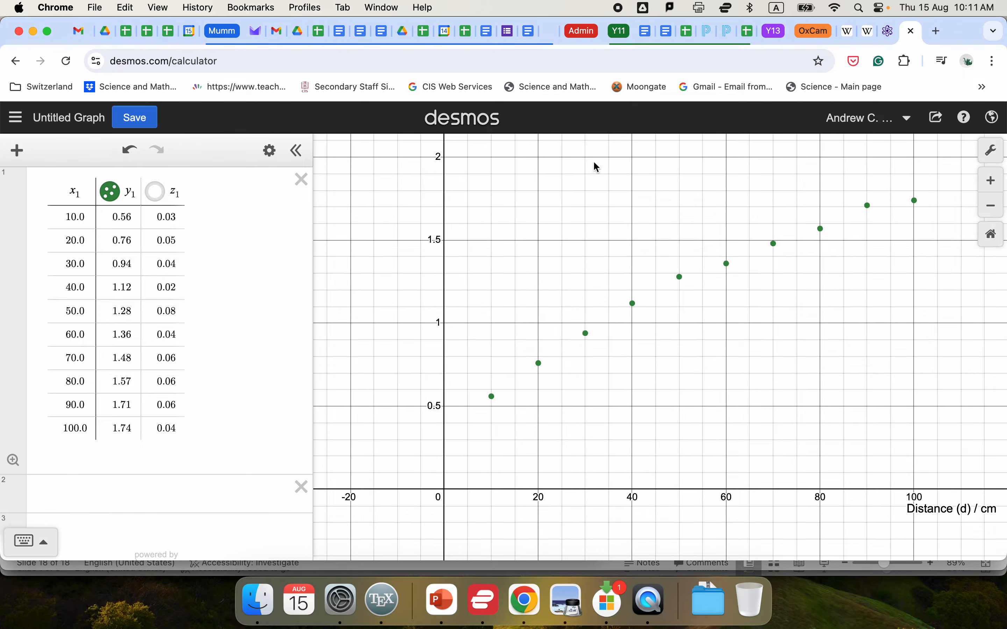
{"action": "left_click", "coordinate": [992, 150]}
{"action": "left_click", "coordinate": [901, 365]}
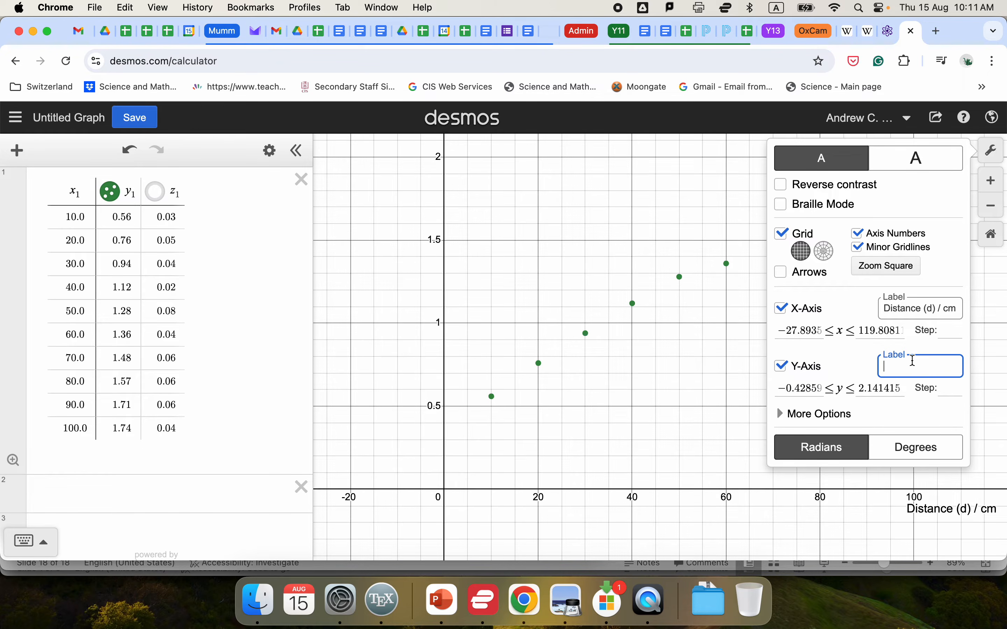
{"action": "key", "text": "super+v"}
{"action": "left_click", "coordinate": [668, 404]}
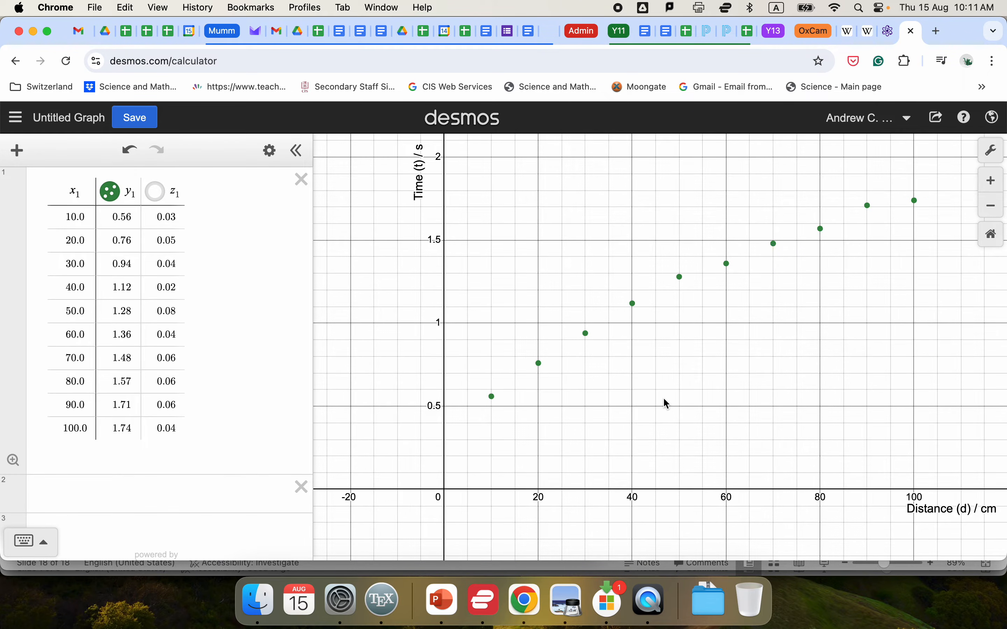
Add vertical error bars to the data points with the expression x = x_1{y_1 - z_1 < y < y_1 + z_1} below the table
{"action": "left_click_drag", "start_coordinate": [601, 402], "coordinate": [564, 412]}
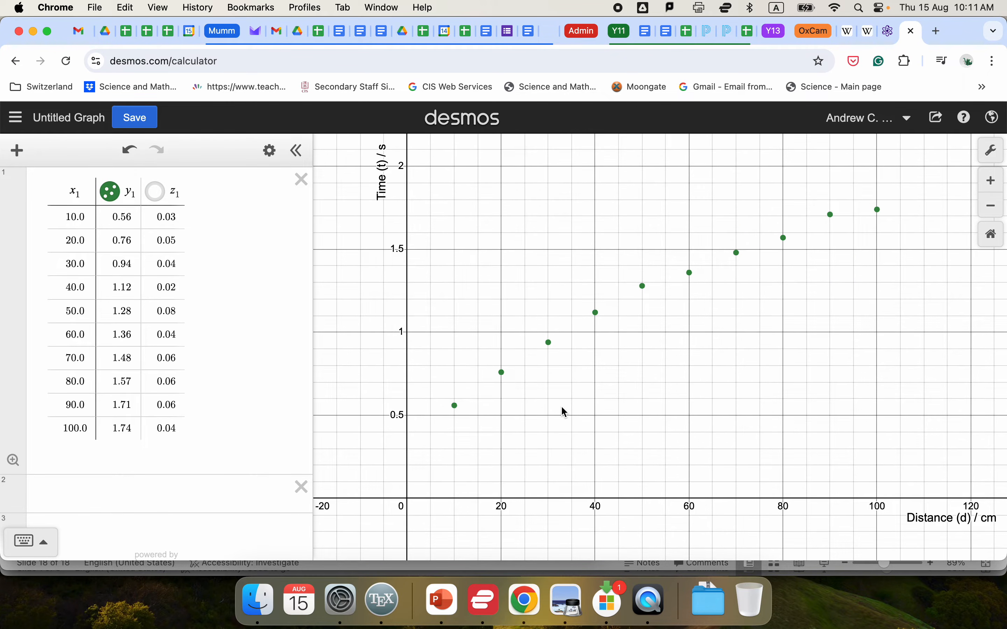
{"action": "left_click", "coordinate": [118, 487]}
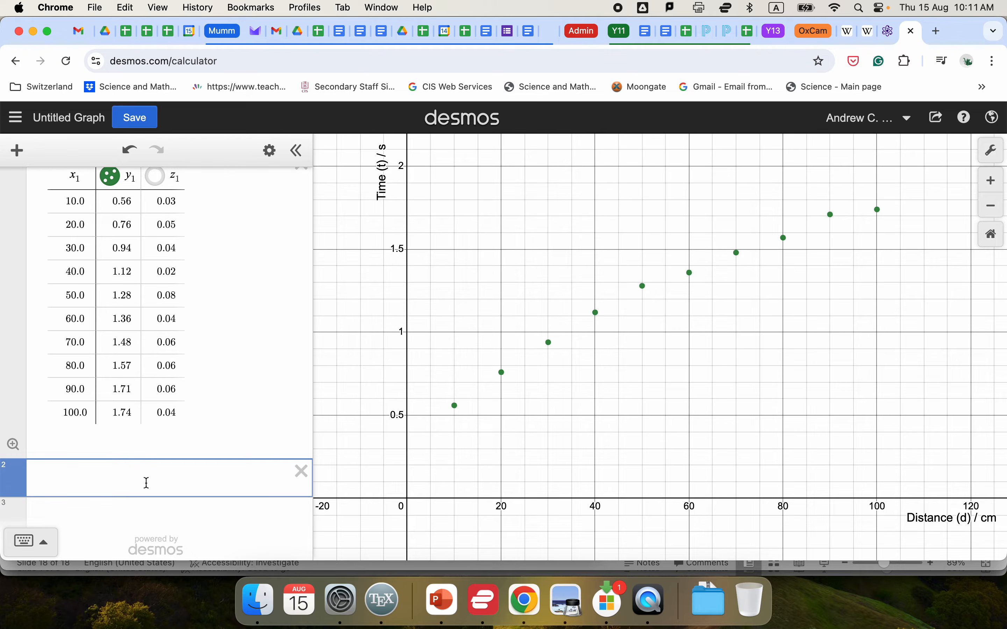
{"action": "type", "text": "x=x_1"}
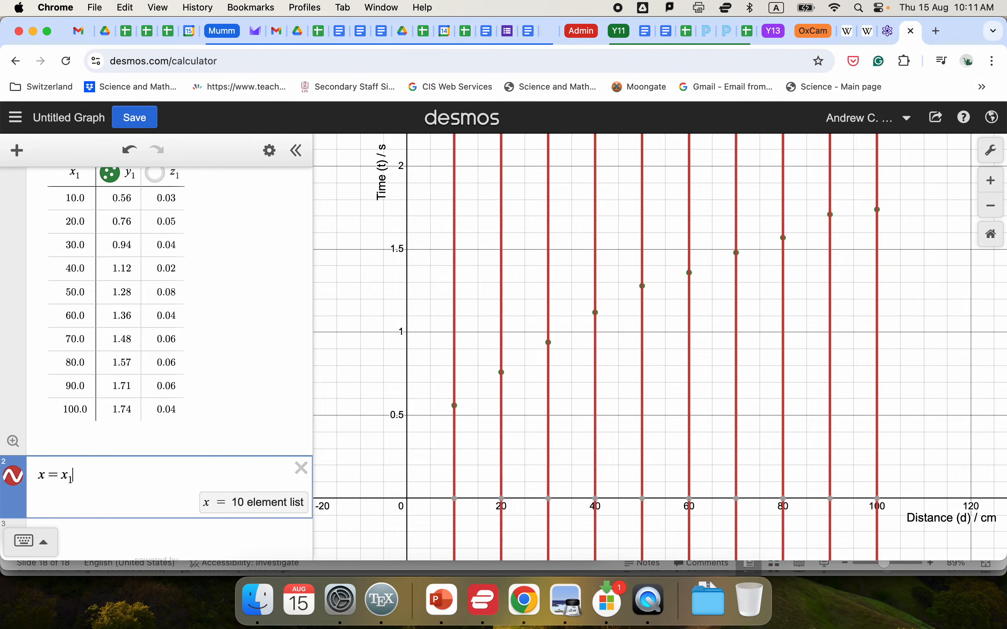
{"action": "type", "text": "{"}
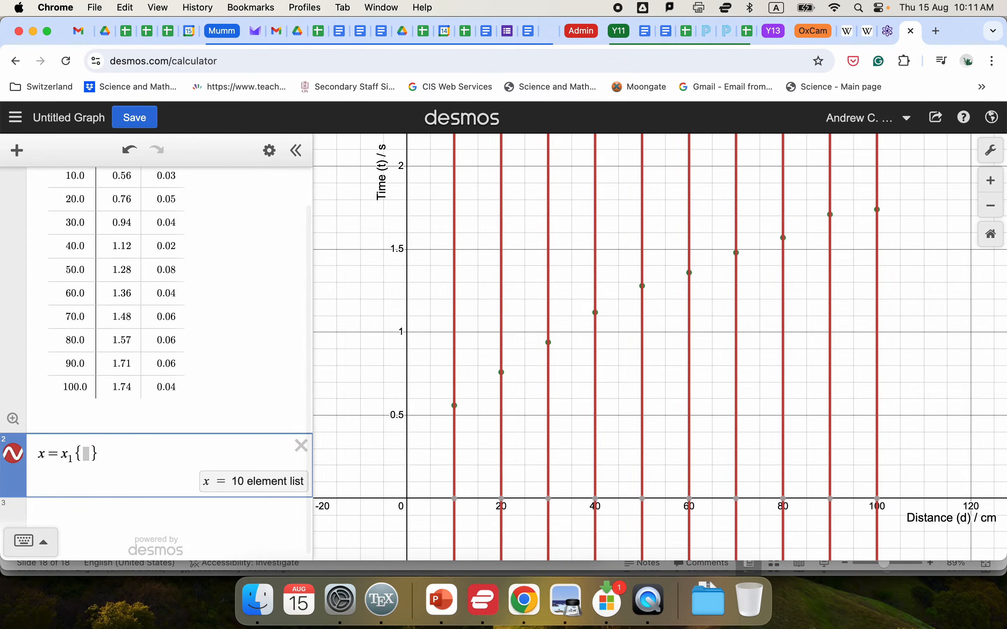
{"action": "scroll", "coordinate": [162, 357], "scroll_direction": "up", "scroll_amount": 1}
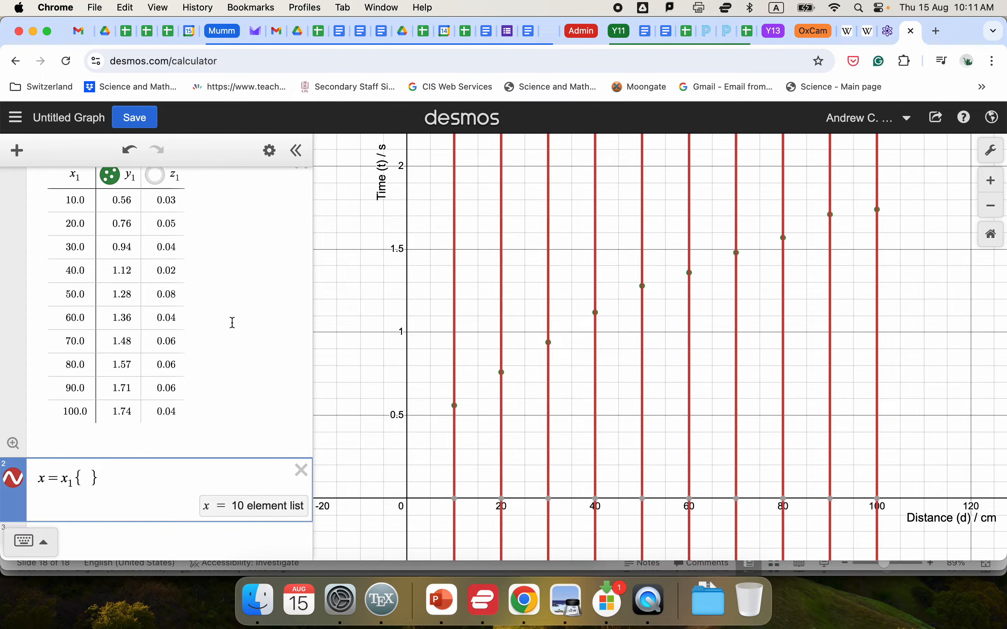
{"action": "type", "text": "y1-z1"}
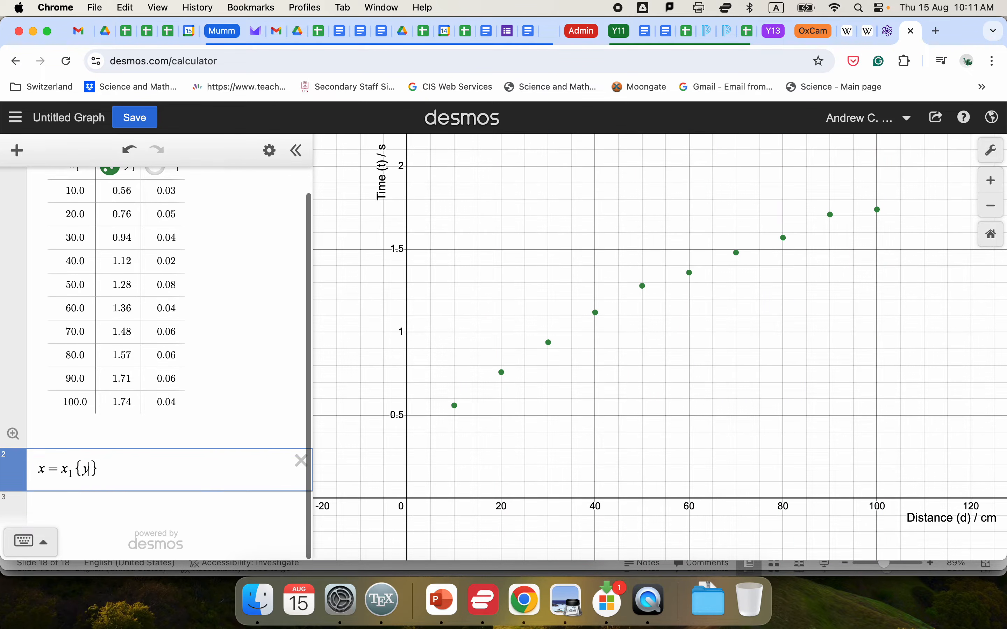
{"action": "type", "text": "<y<"}
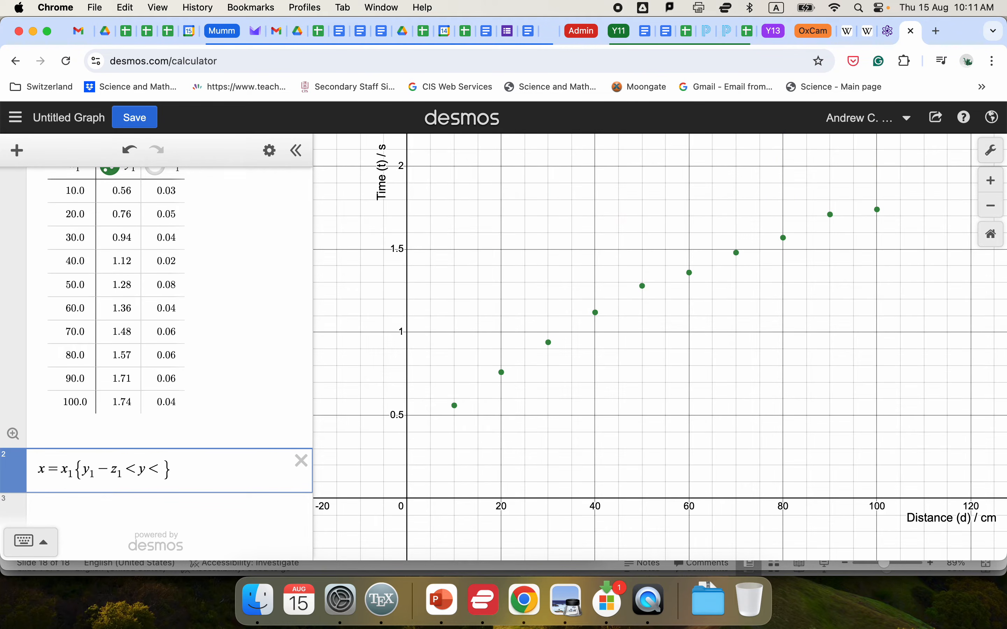
{"action": "type", "text": "y1+z1"}
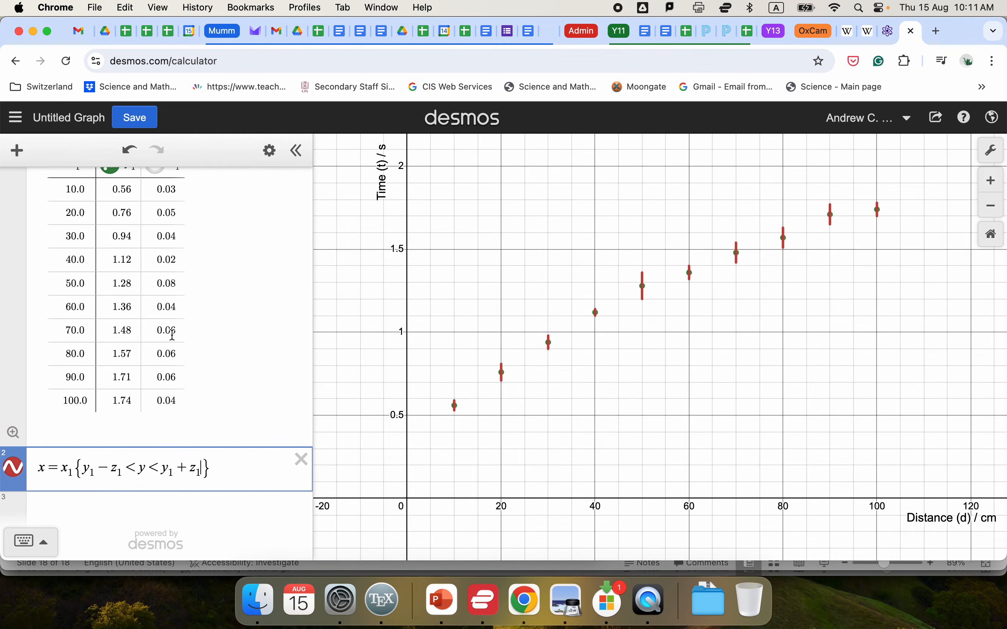
{"action": "scroll", "coordinate": [171, 335], "scroll_direction": "up", "scroll_amount": 1}
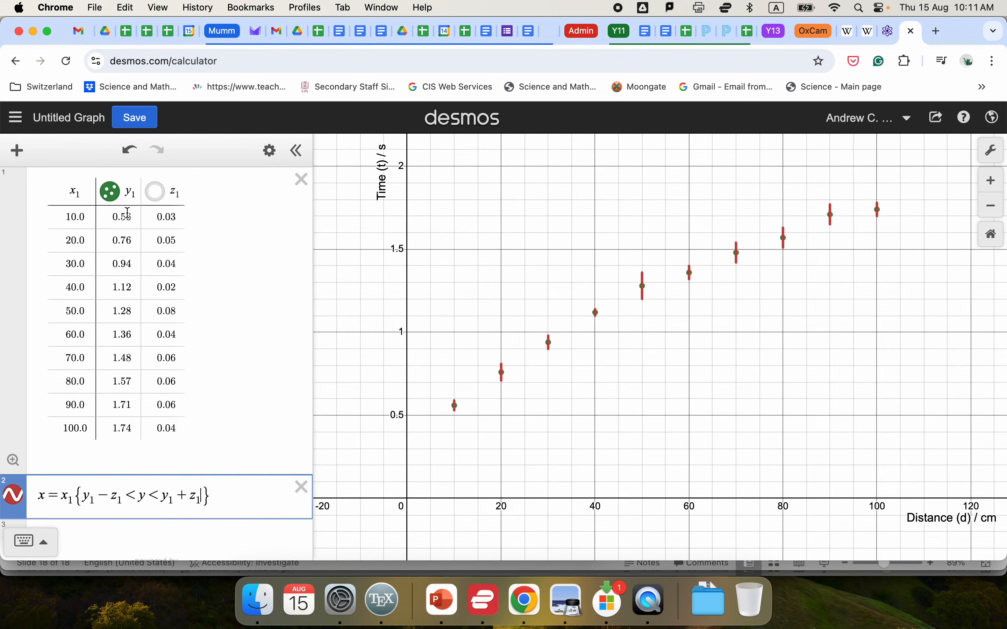
{"action": "left_click", "coordinate": [662, 352]}
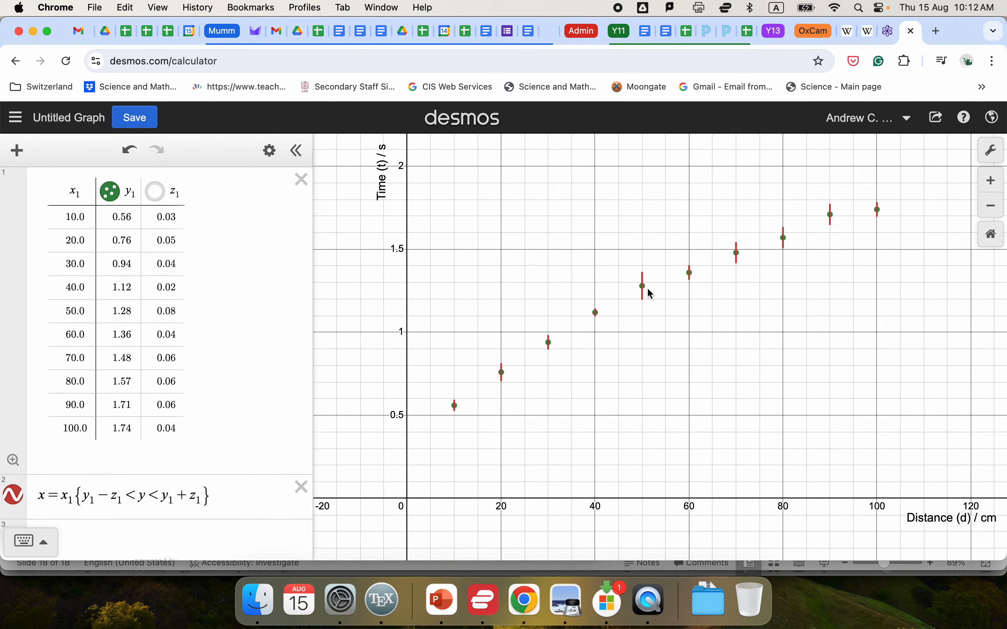
{"action": "scroll", "coordinate": [647, 288], "scroll_direction": "up", "scroll_amount": 5}
{"action": "scroll", "coordinate": [647, 288], "scroll_direction": "down", "scroll_amount": 5}
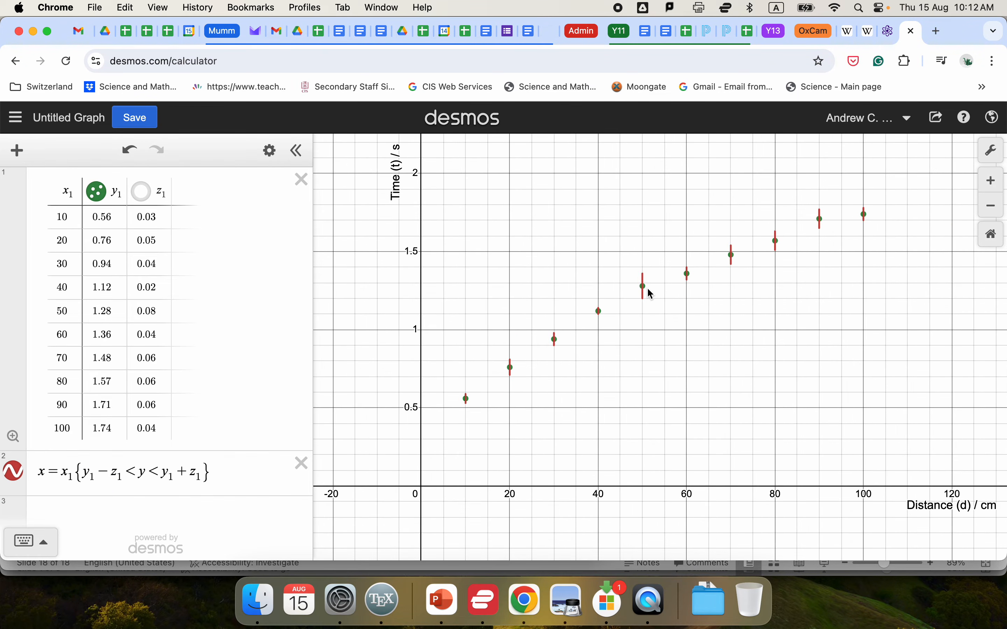
{"action": "scroll", "coordinate": [648, 289], "scroll_direction": "up", "scroll_amount": 3}
{"action": "scroll", "coordinate": [648, 289], "scroll_direction": "down", "scroll_amount": 4}
{"action": "scroll", "coordinate": [648, 288], "scroll_direction": "up", "scroll_amount": 3}
Add horizontal error bars with the expression y = y_1{x_1 - 0.5 < x < x_1 + 0.5}, checking the distance uncertainty in the spreadsheet
{"action": "left_click", "coordinate": [148, 510]}
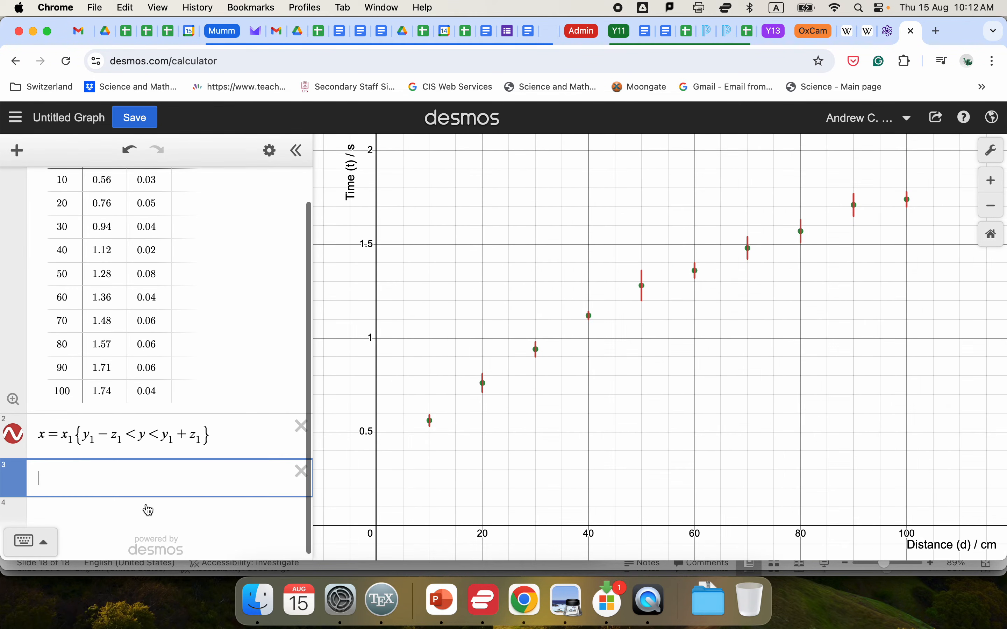
{"action": "type", "text": "y=y"}
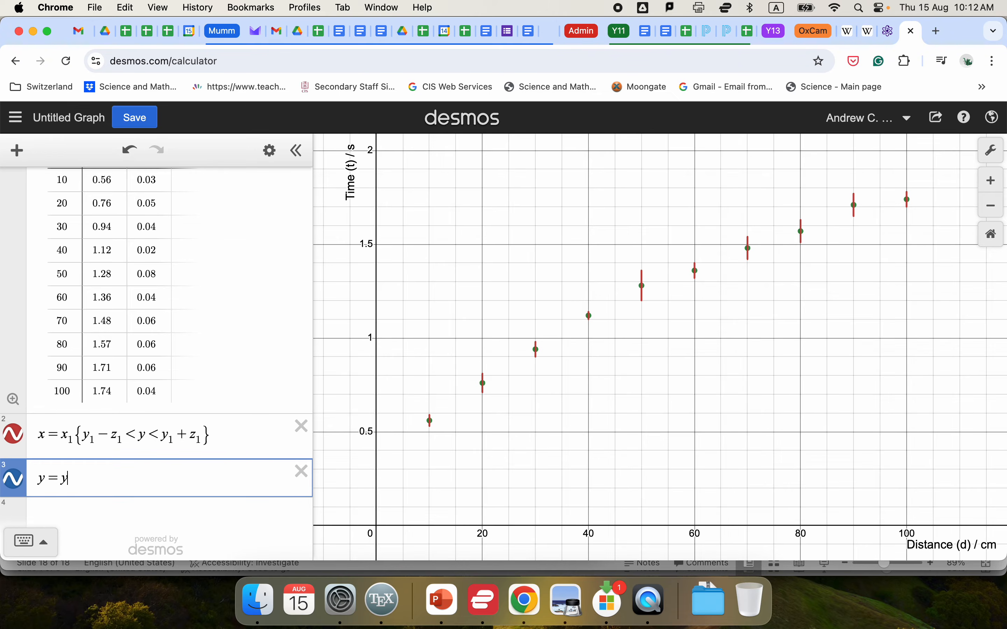
{"action": "type", "text": "_1{"}
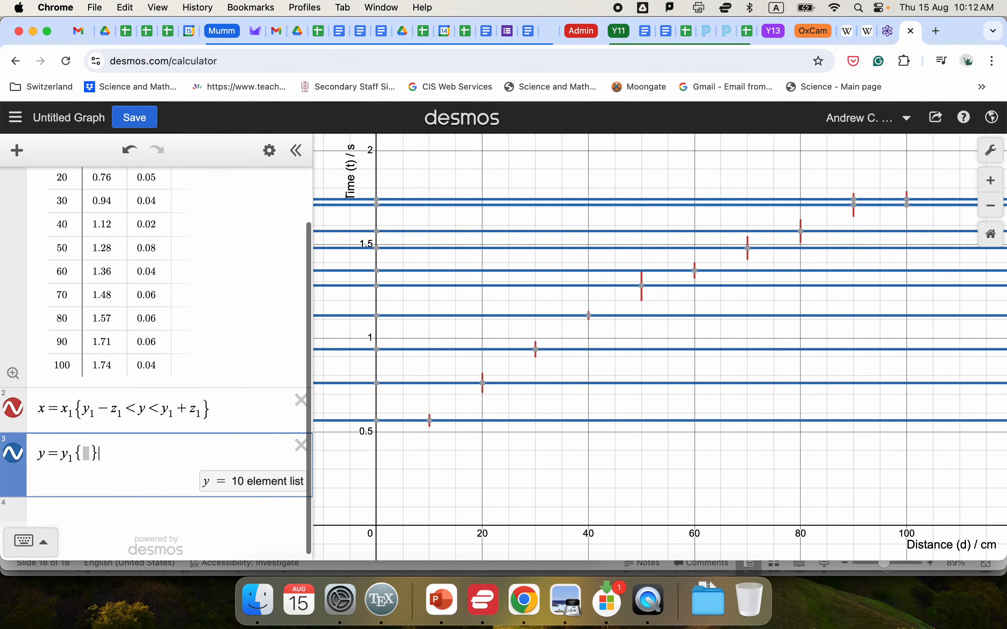
{"action": "scroll", "coordinate": [90, 379], "scroll_direction": "up", "scroll_amount": 2}
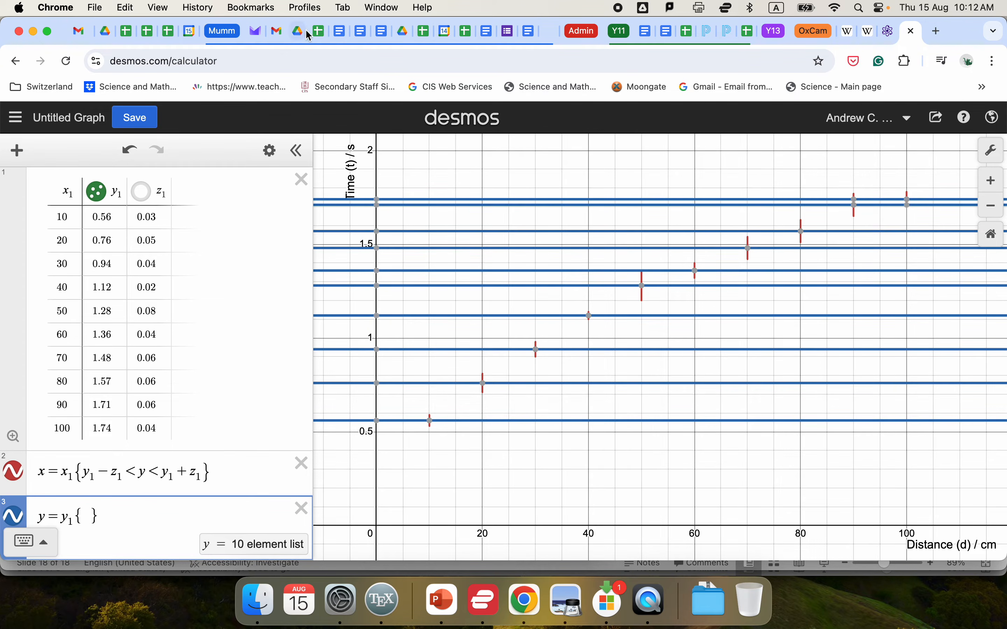
{"action": "left_click", "coordinate": [319, 32]}
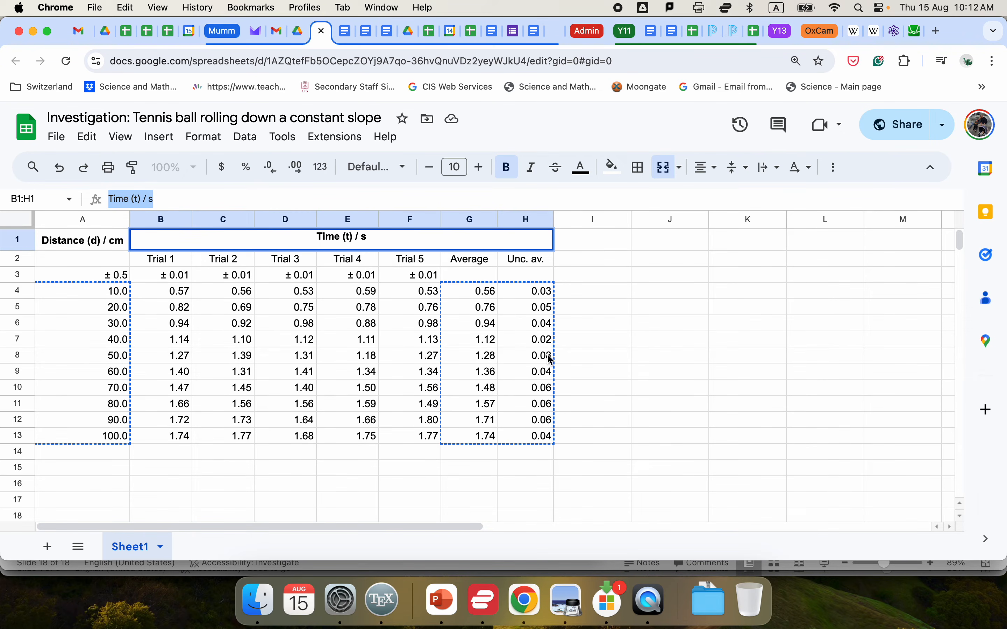
{"action": "left_click", "coordinate": [895, 30]}
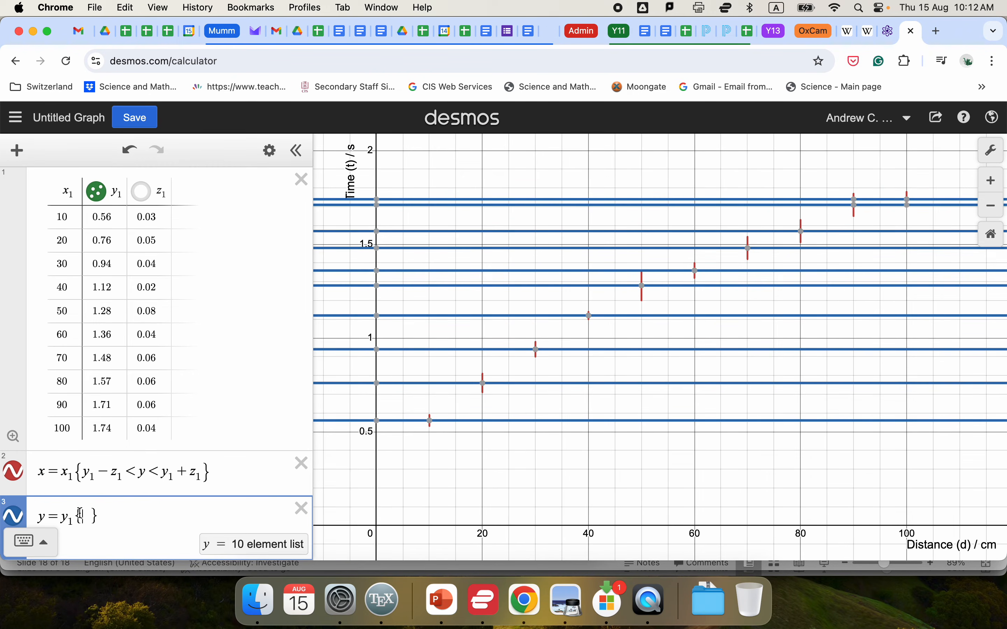
{"action": "type", "text": "x_1-0"}
{"action": "type", "text": ".5"}
{"action": "type", "text": "<x1+"}
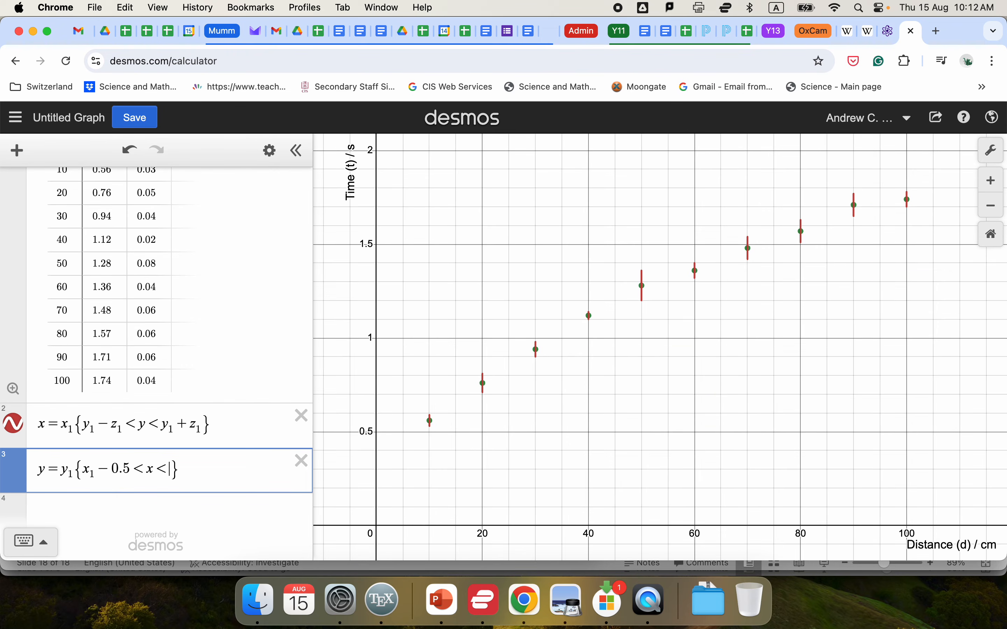
{"action": "type", "text": "0.5"}
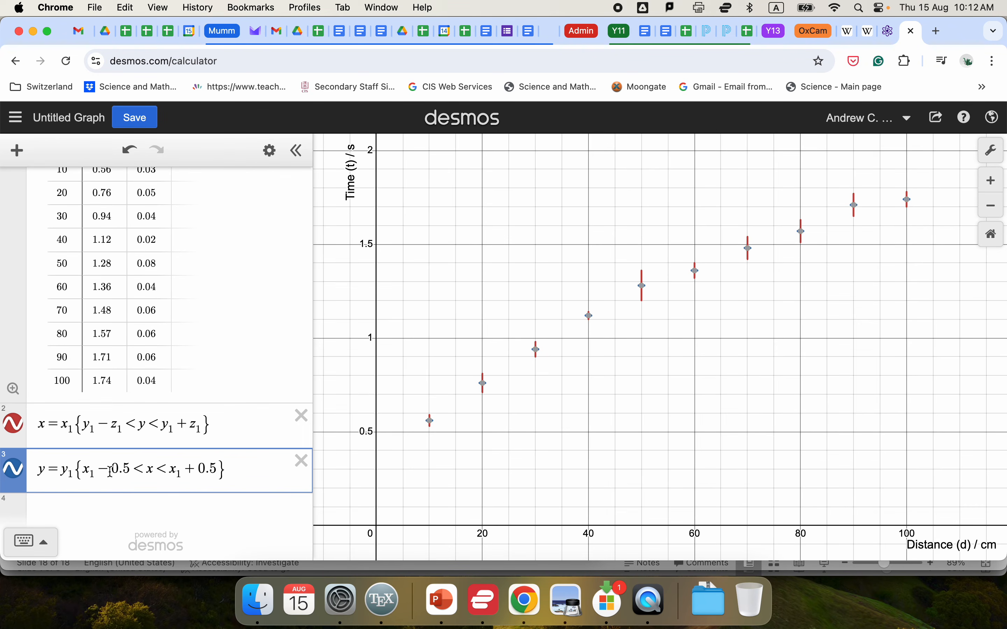
{"action": "left_click", "coordinate": [259, 473]}
{"action": "left_click", "coordinate": [600, 389]}
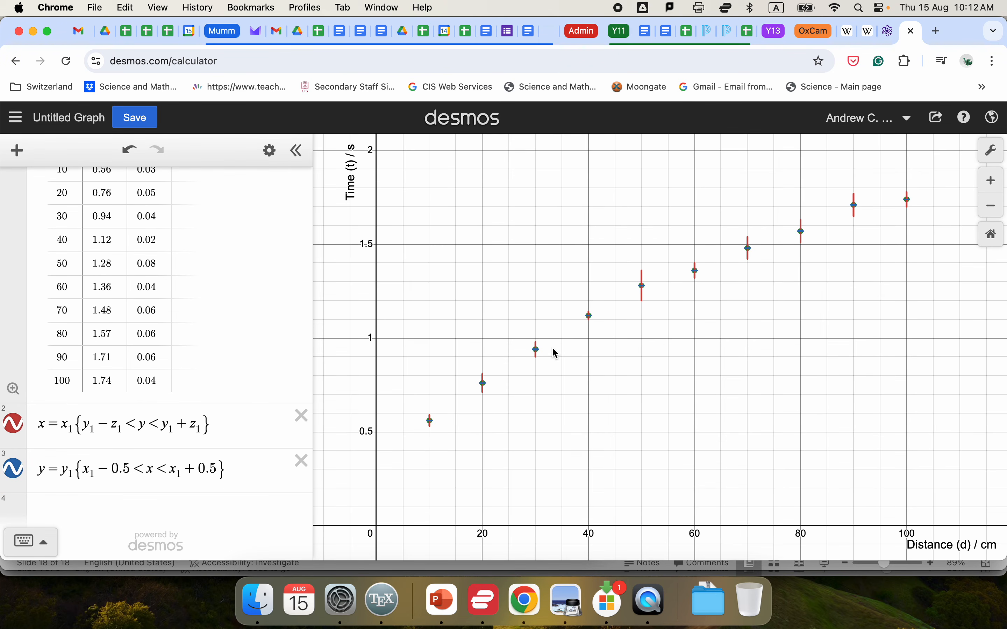
Examine the horizontal and vertical error bars up close at the 30 cm data point, and bring the full data set back into view
{"action": "scroll", "coordinate": [536, 356], "scroll_direction": "up", "scroll_amount": 5}
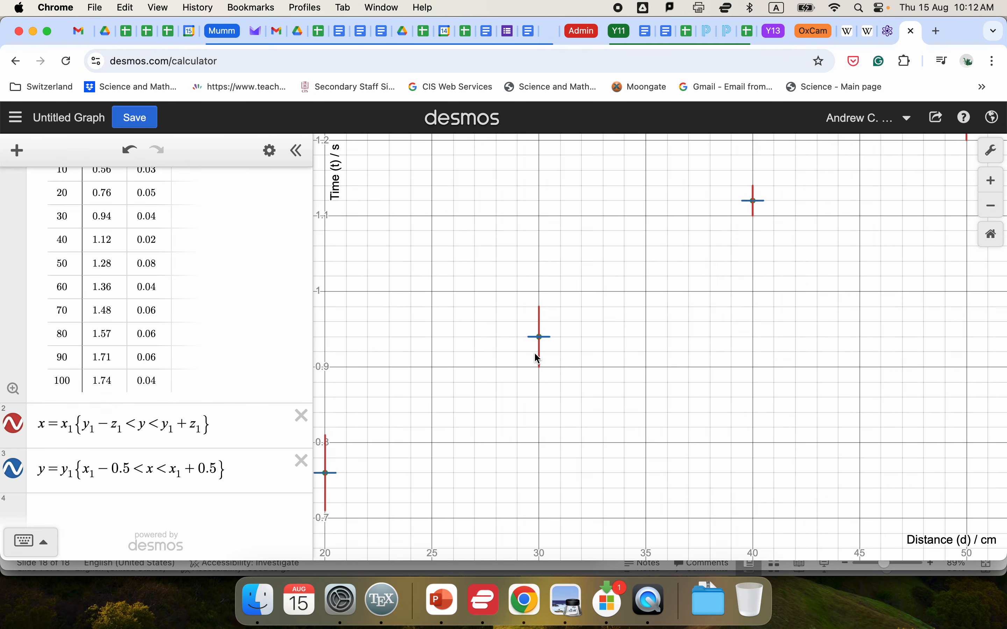
{"action": "scroll", "coordinate": [535, 352], "scroll_direction": "up", "scroll_amount": 4}
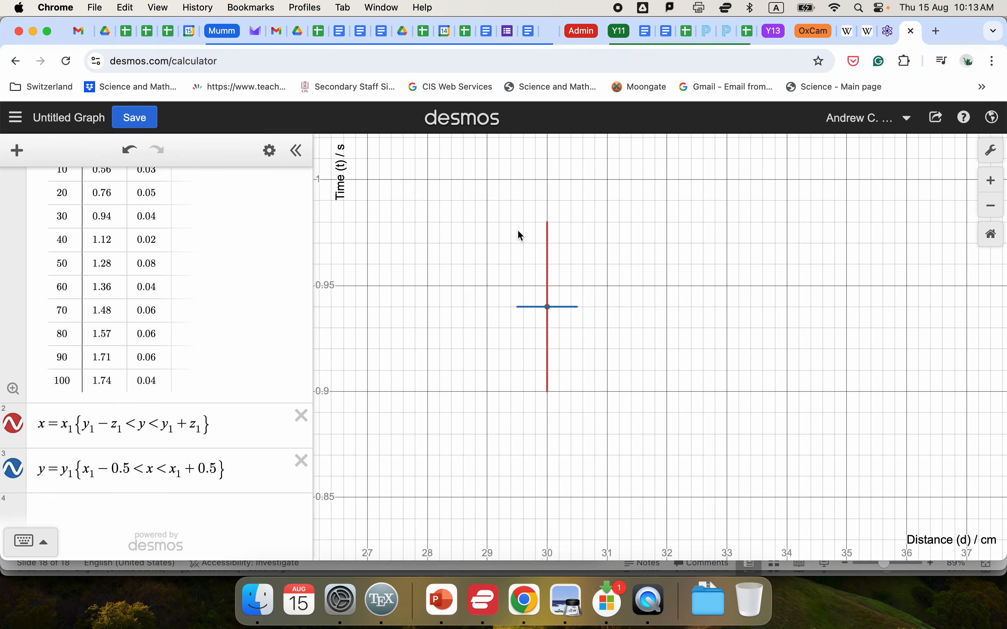
{"action": "scroll", "coordinate": [703, 376], "scroll_direction": "down", "scroll_amount": 10}
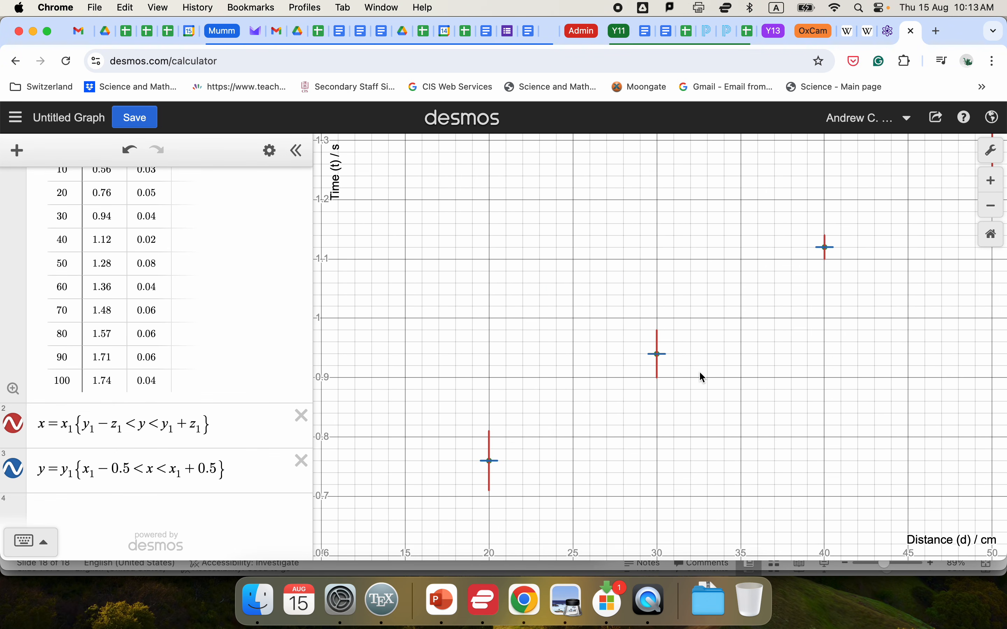
{"action": "left_click_drag", "start_coordinate": [726, 402], "coordinate": [719, 337]}
{"action": "scroll", "coordinate": [721, 339], "scroll_direction": "down", "scroll_amount": 4}
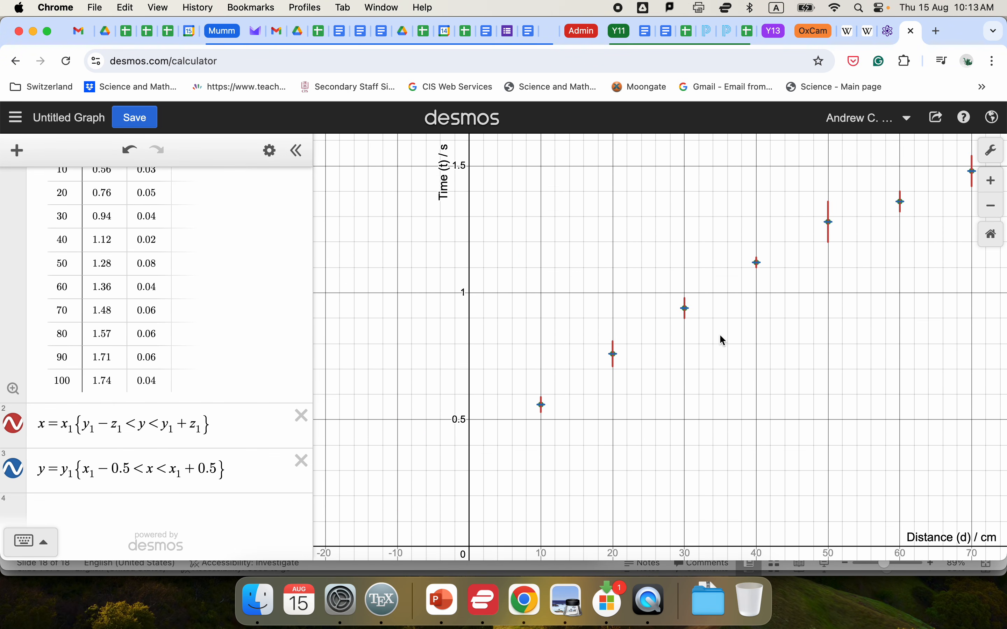
{"action": "scroll", "coordinate": [731, 345], "scroll_direction": "down", "scroll_amount": 5}
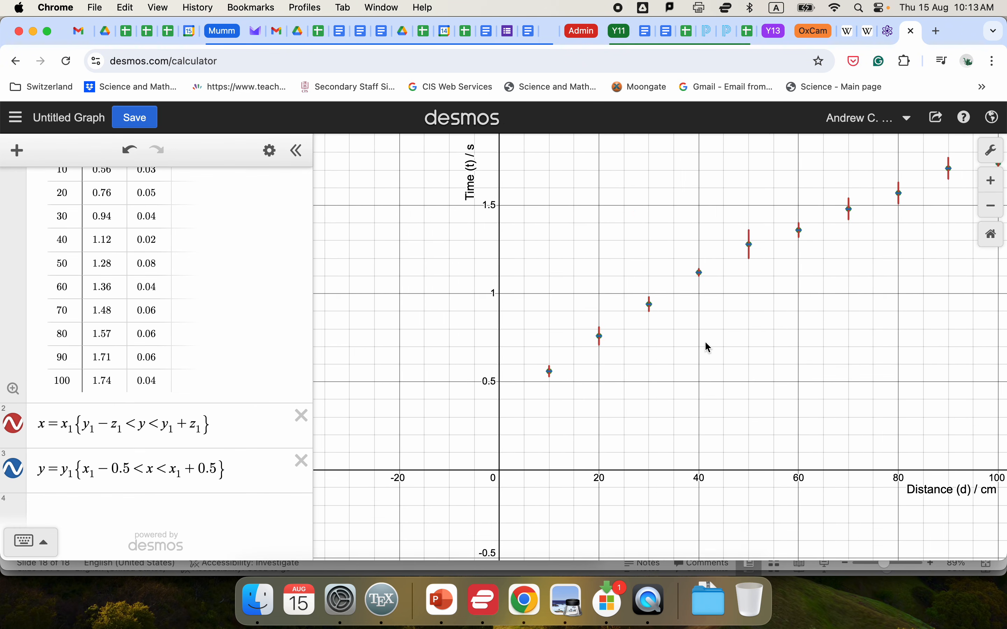
{"action": "left_click_drag", "start_coordinate": [771, 335], "coordinate": [673, 353]}
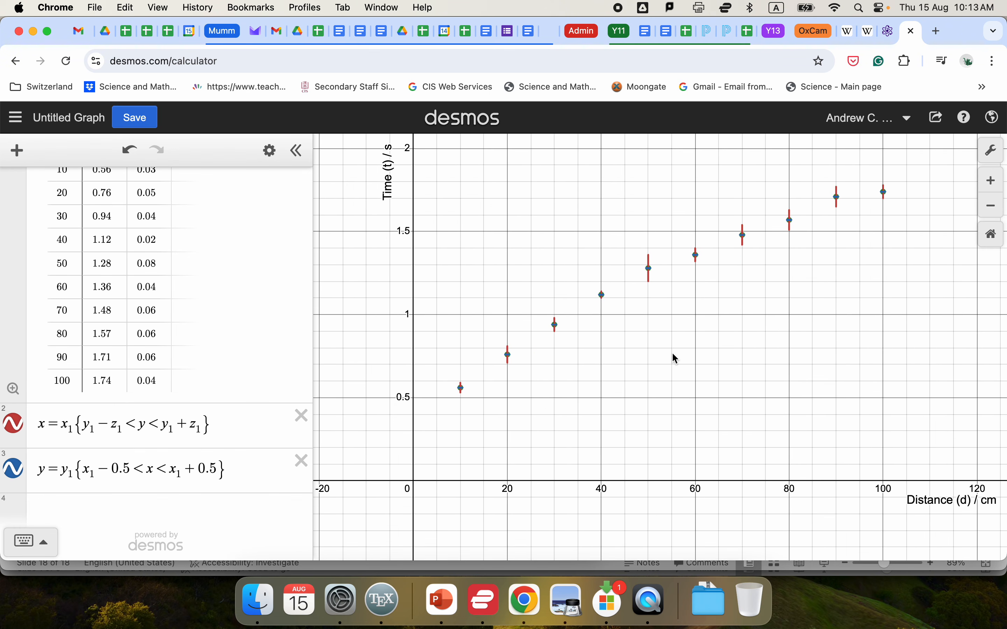